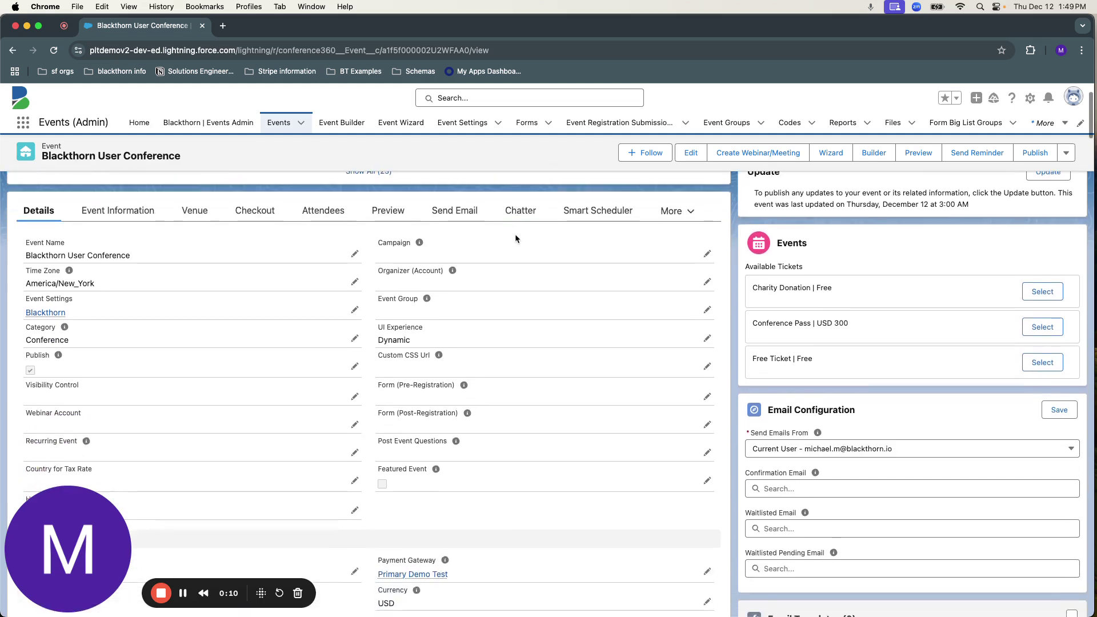
# Step: Examine the financial figures and the Budget & Expense Summaries section of the Blackthorn User Conference event record
pyautogui.scroll(-10, 516, 239)
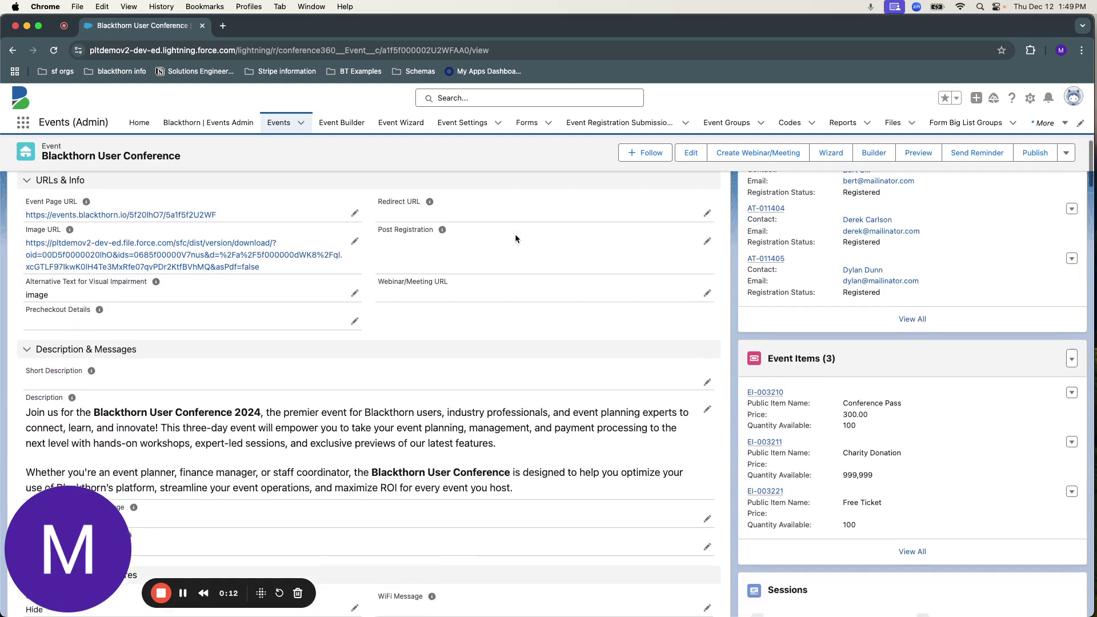
pyautogui.scroll(-18, 515, 239)
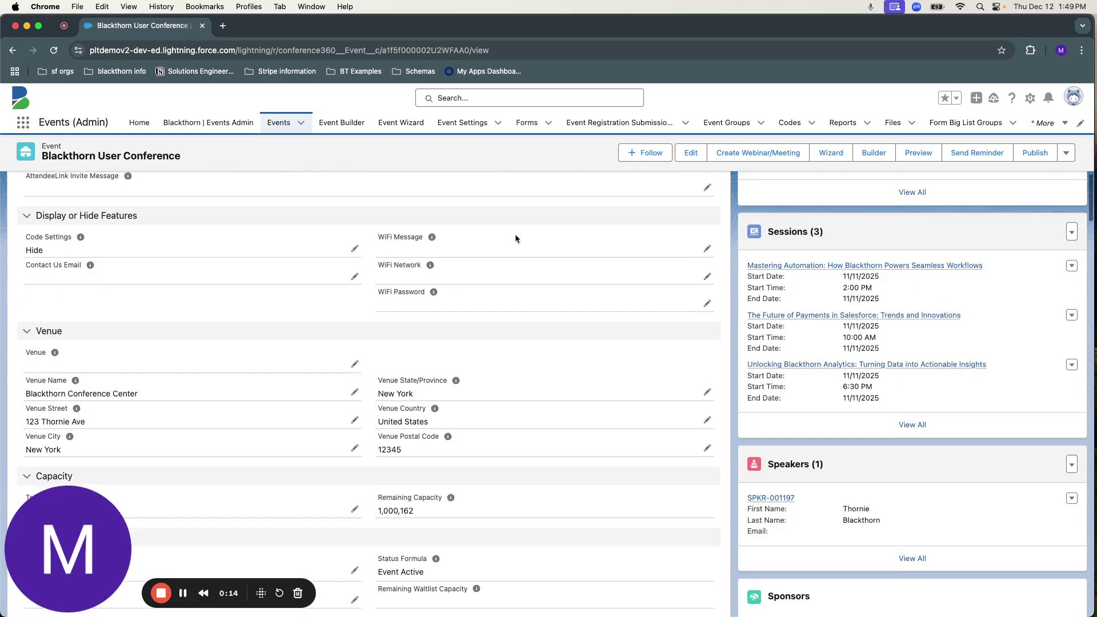
pyautogui.scroll(-5, 516, 239)
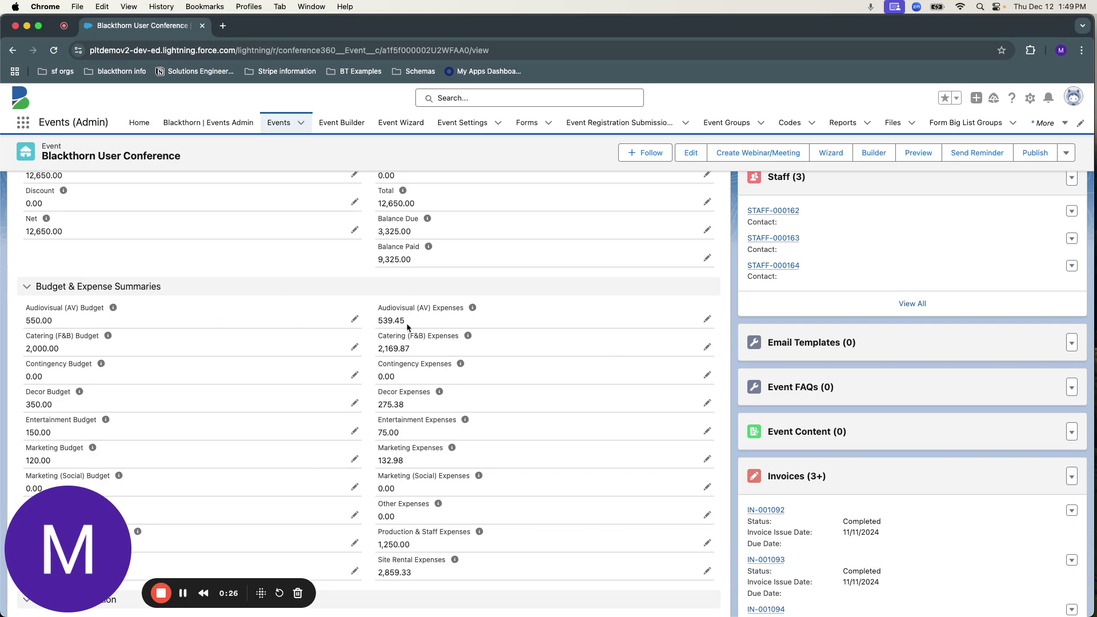
pyautogui.scroll(-2, 409, 328)
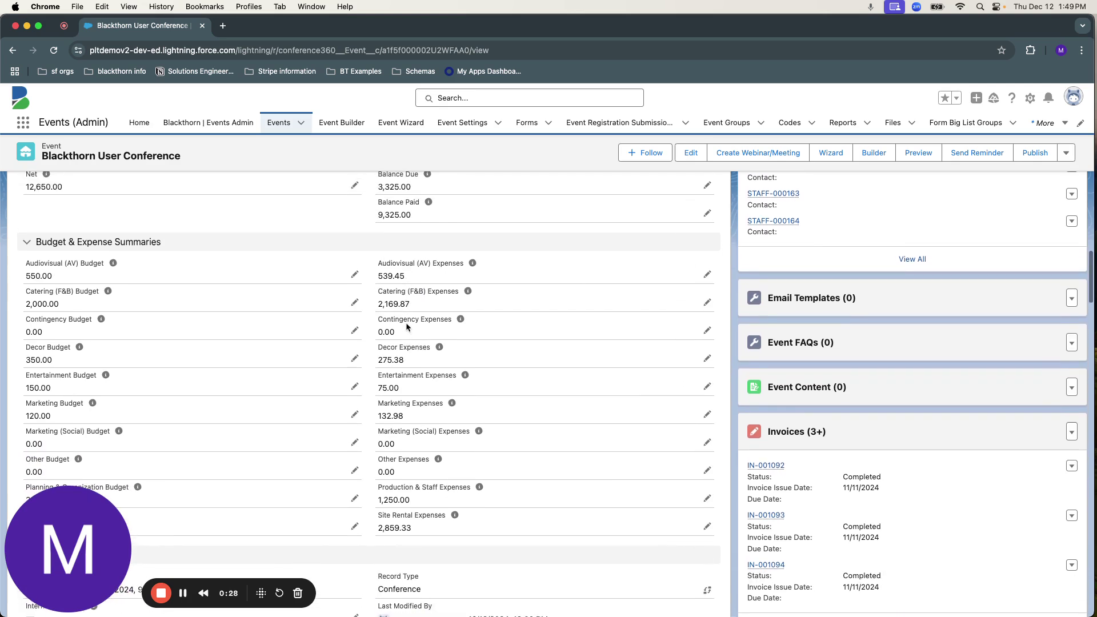
pyautogui.scroll(1, 406, 325)
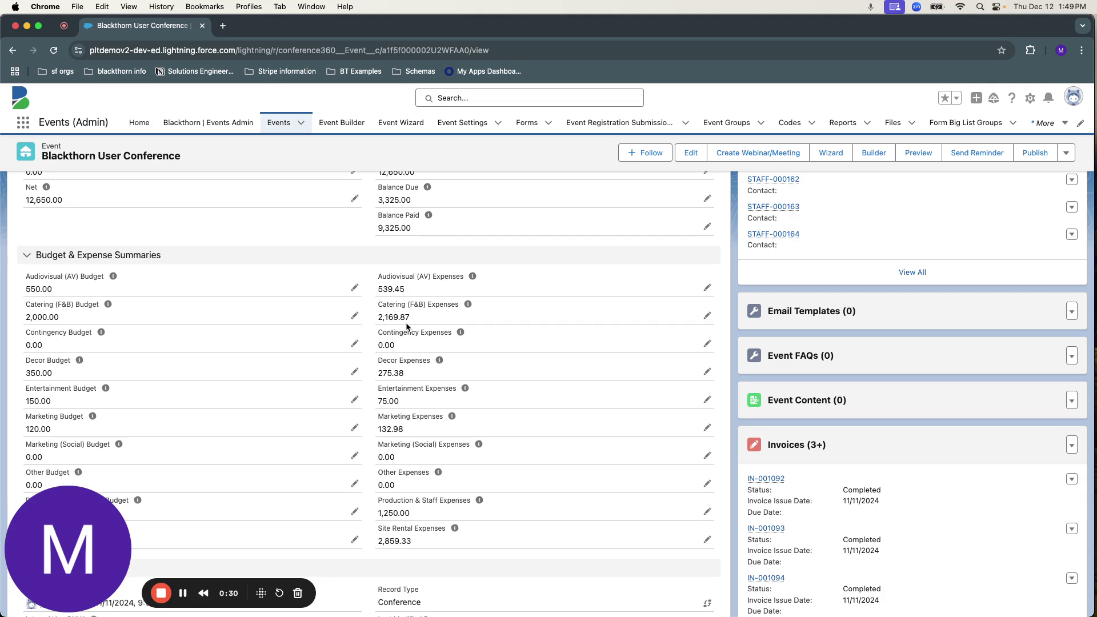
pyautogui.scroll(2, 407, 326)
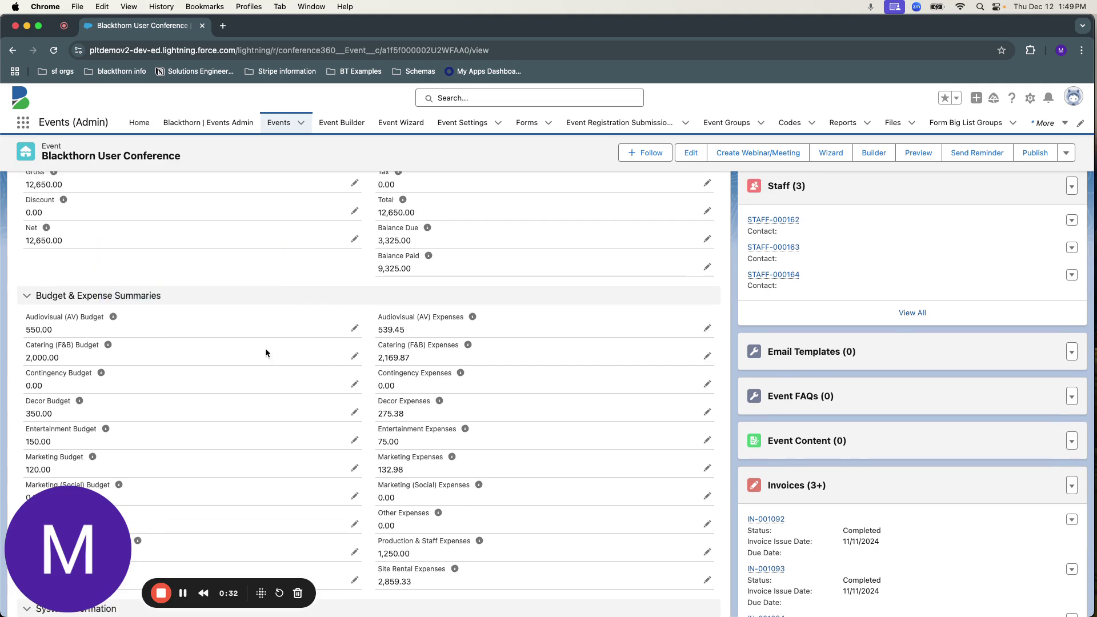
pyautogui.scroll(1, 266, 350)
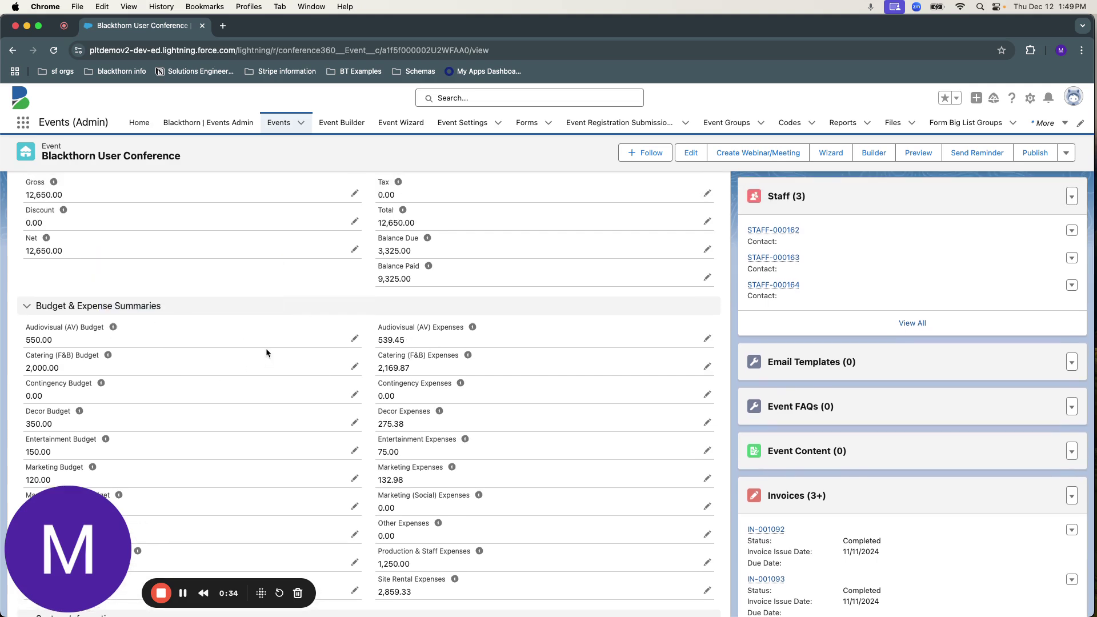
pyautogui.scroll(5, 265, 353)
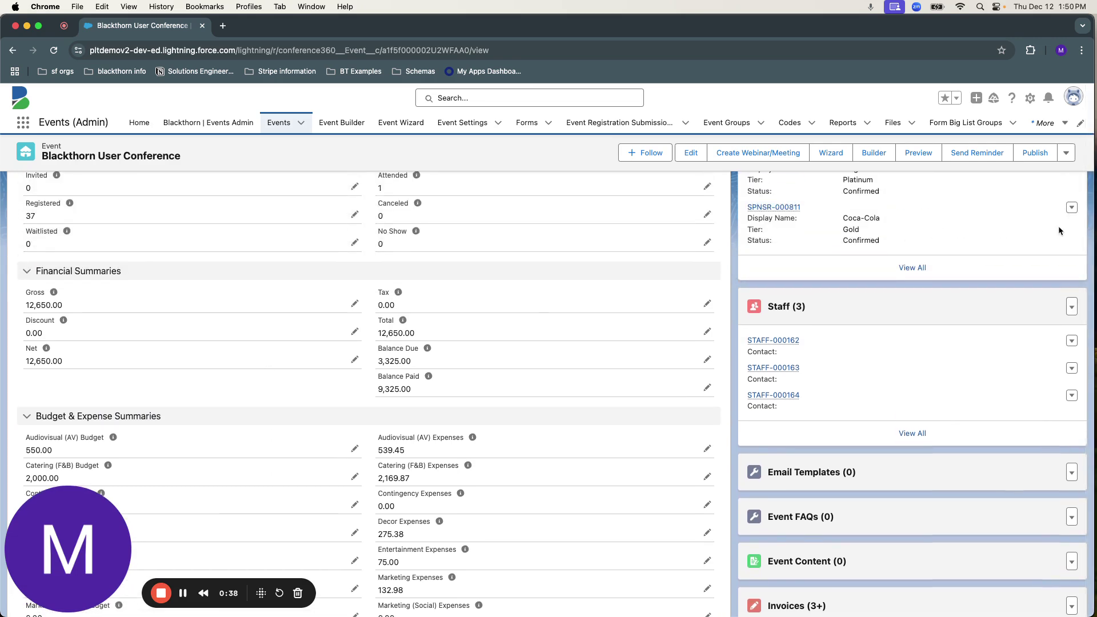
# Step: Start a new record in the event's Budgets & Expenses related list with category Other and subcategory Travel
pyautogui.scroll(20, 1059, 231)
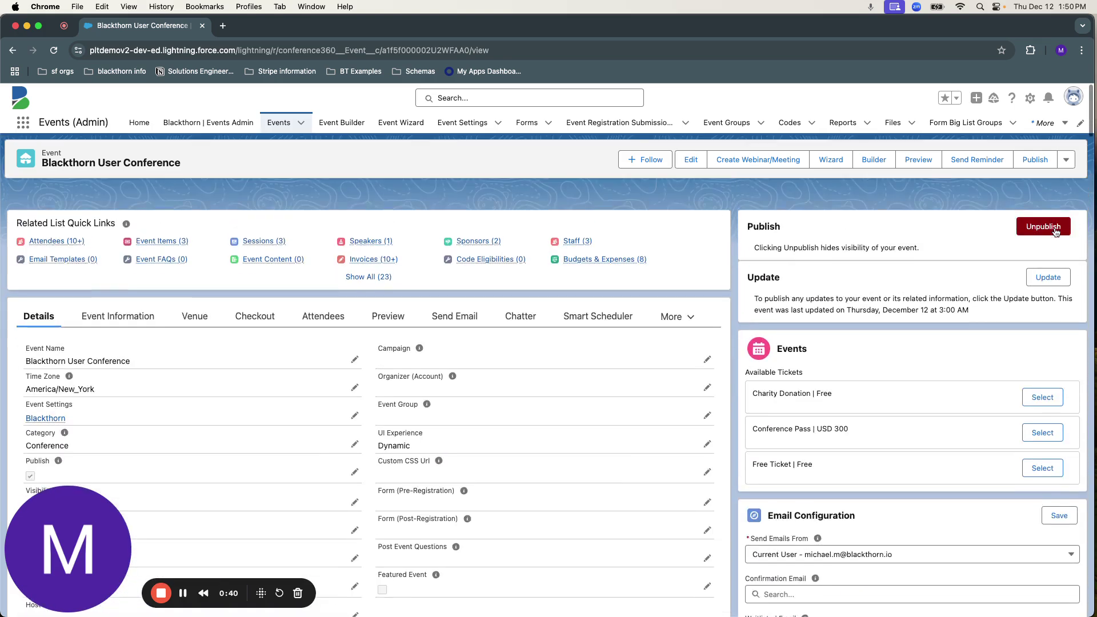
pyautogui.click(575, 240)
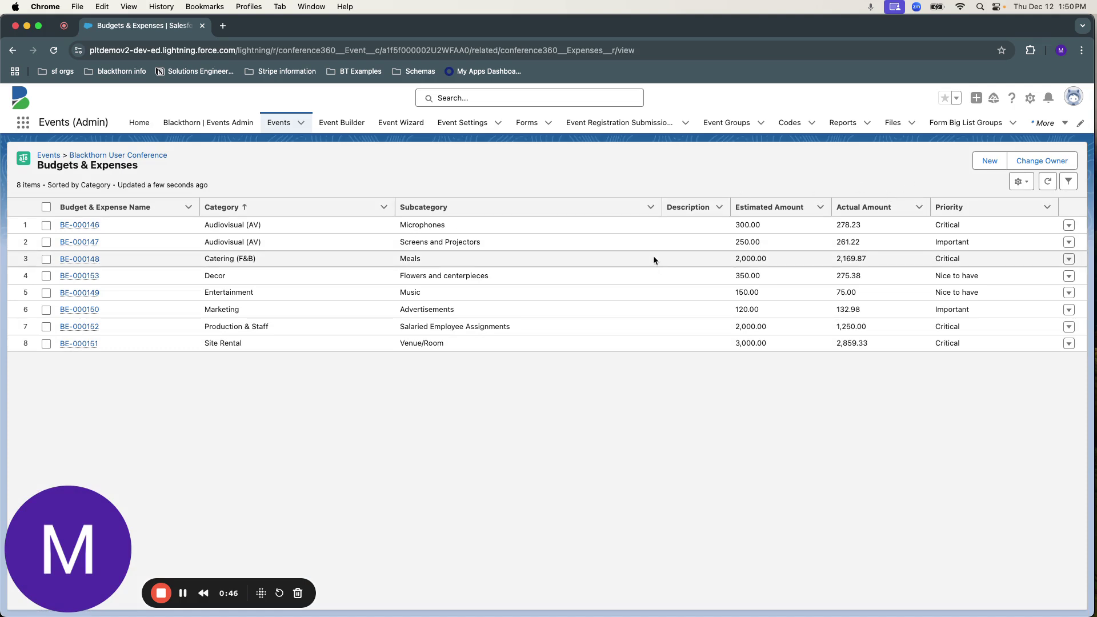
pyautogui.click(989, 162)
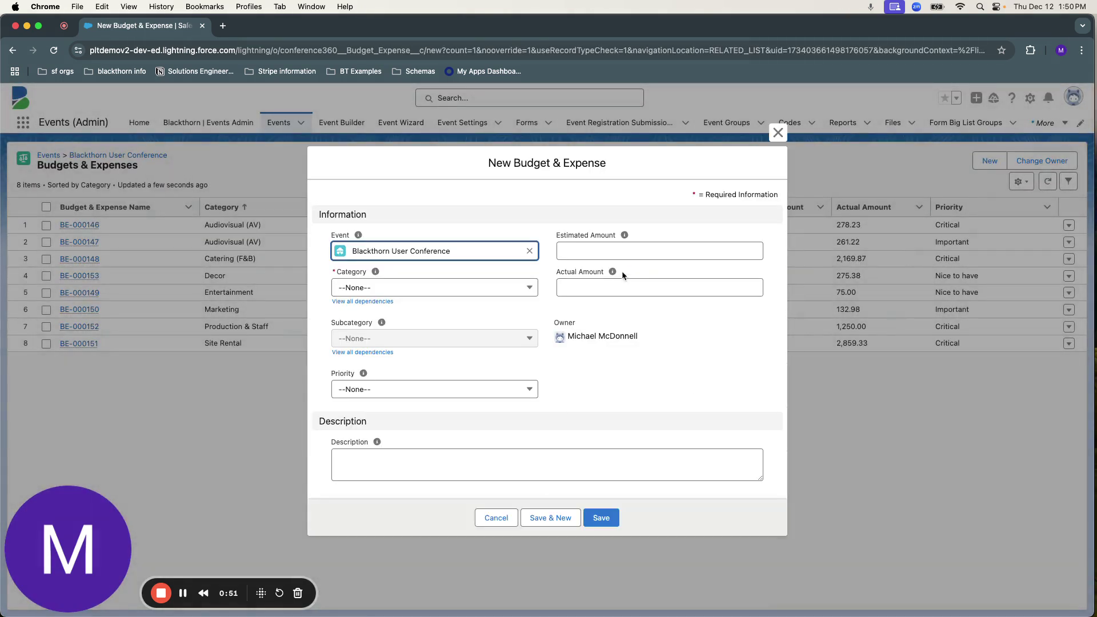
pyautogui.click(426, 293)
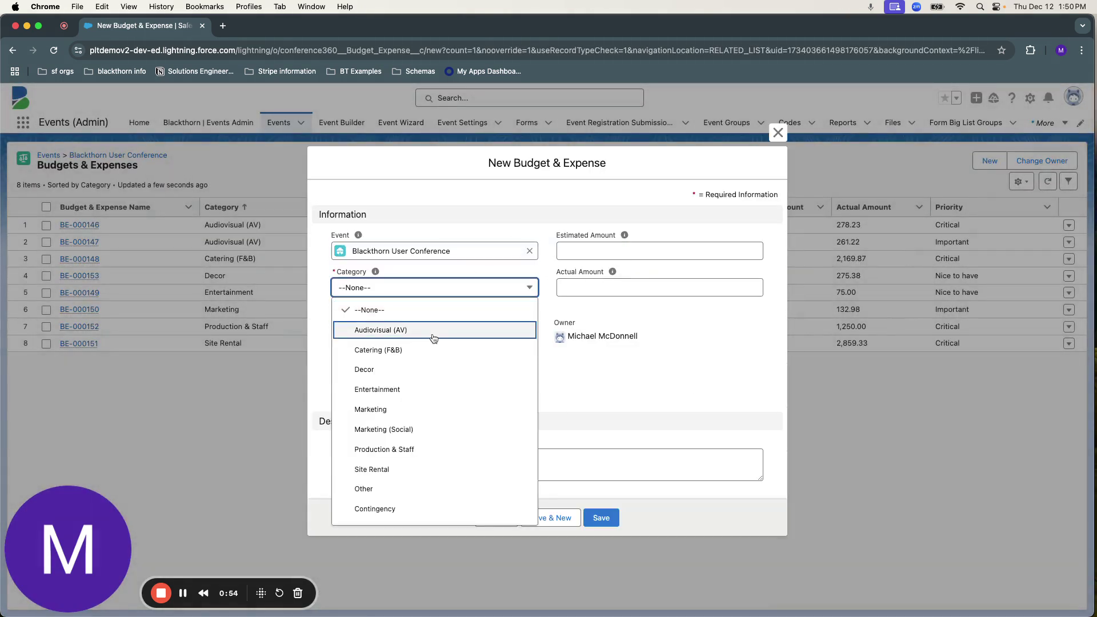
pyautogui.scroll(-1, 423, 372)
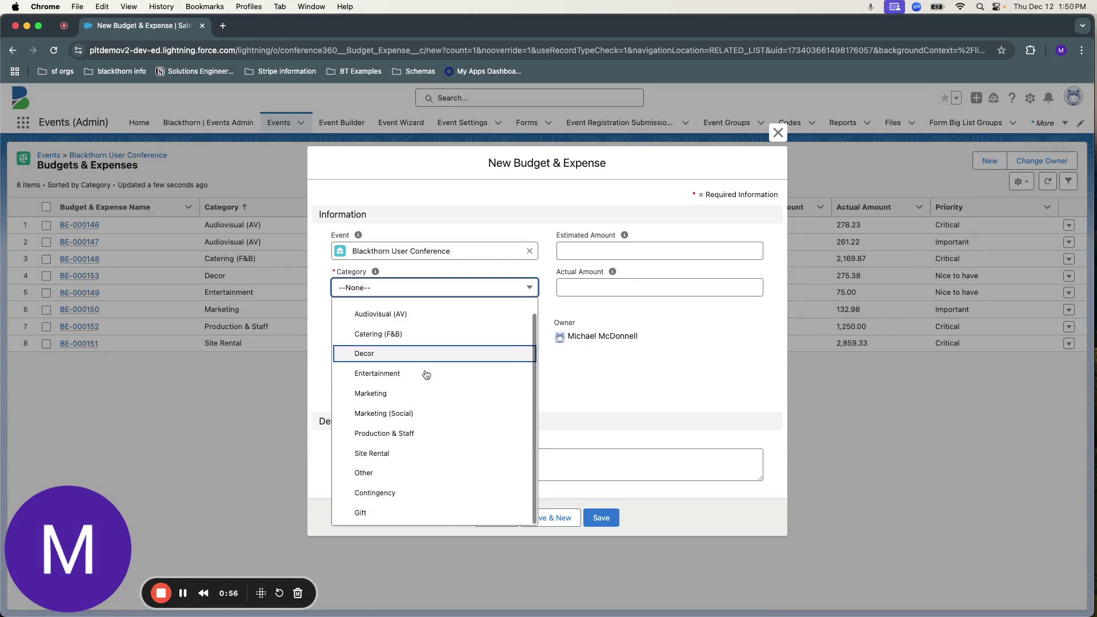
pyautogui.click(359, 479)
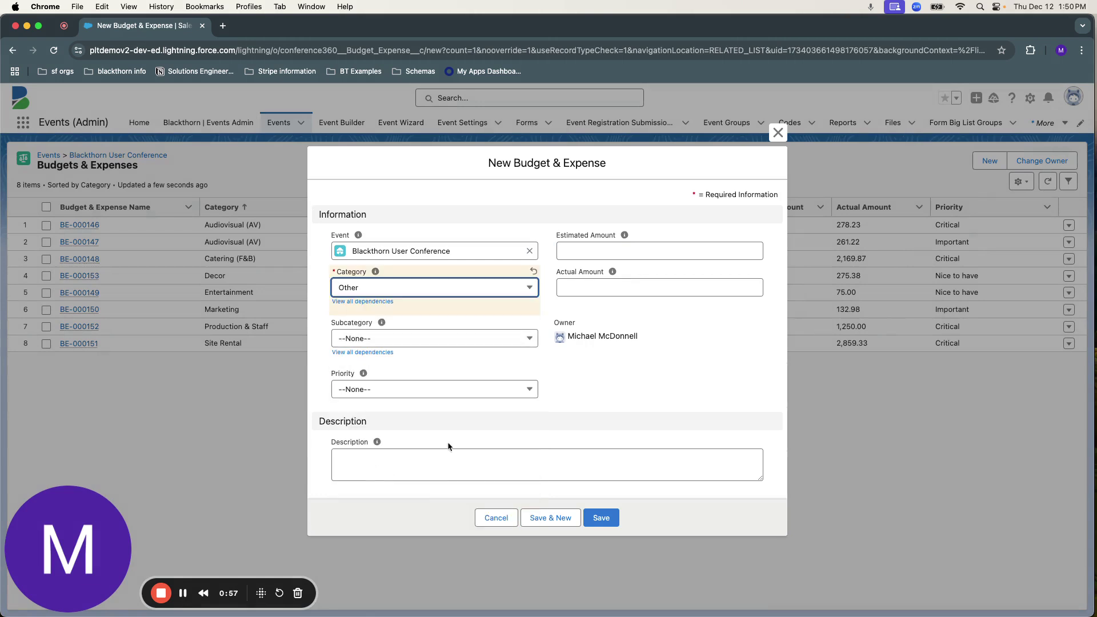
pyautogui.click(390, 343)
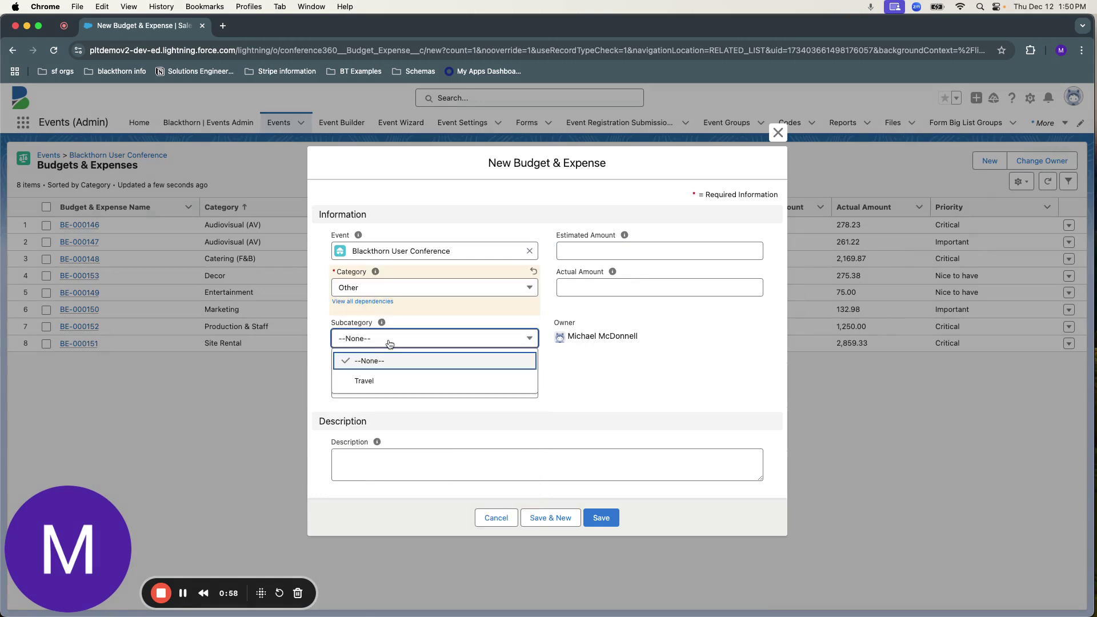
pyautogui.click(373, 381)
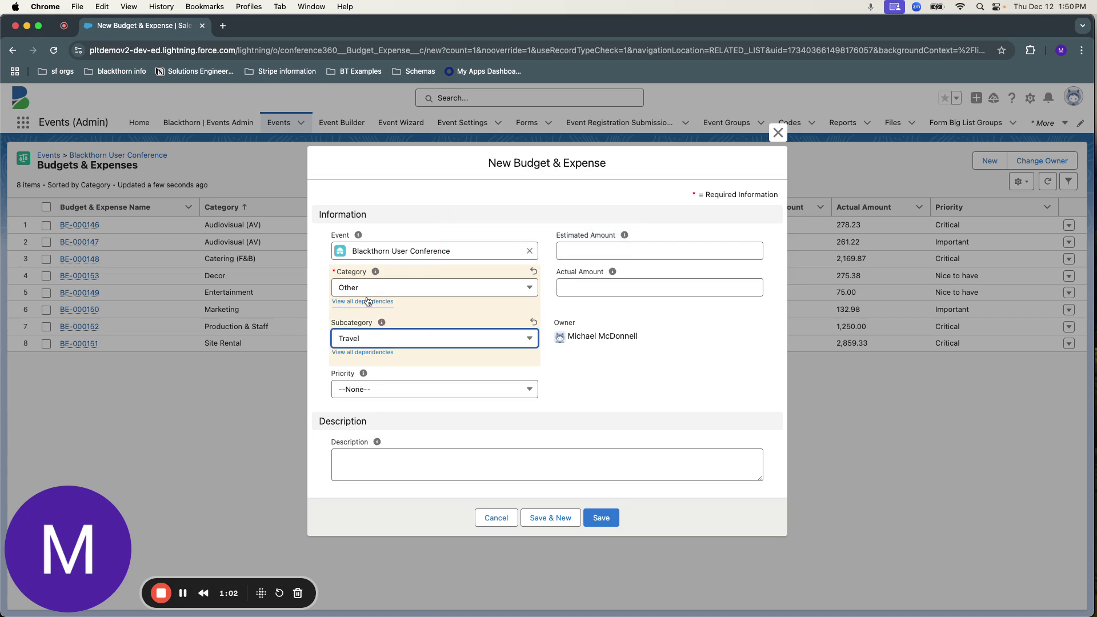
pyautogui.click(388, 291)
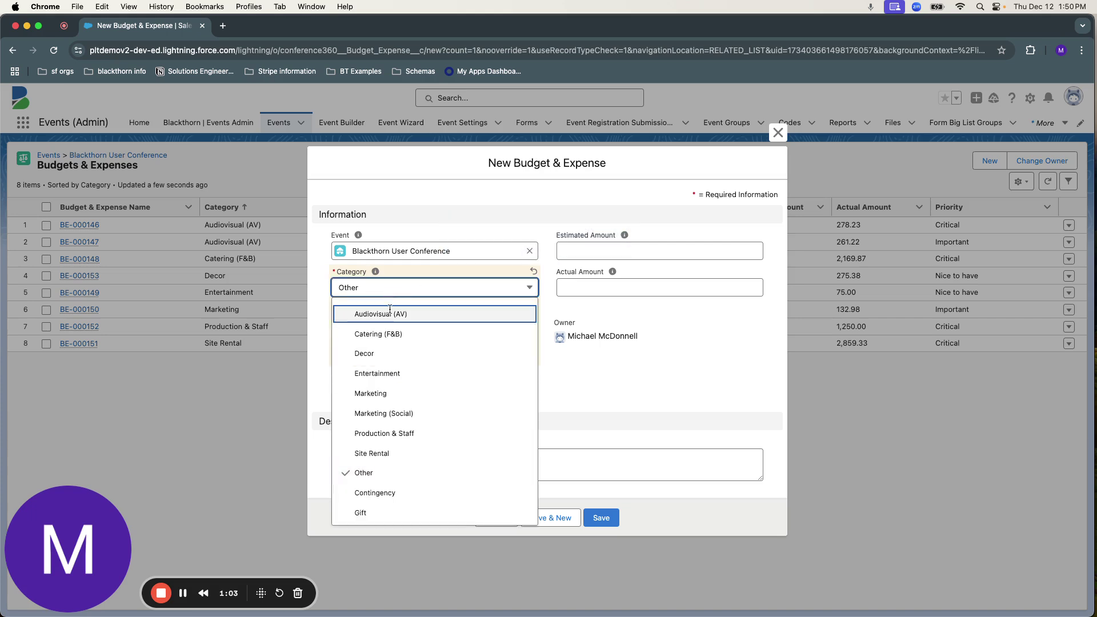
pyautogui.click(360, 468)
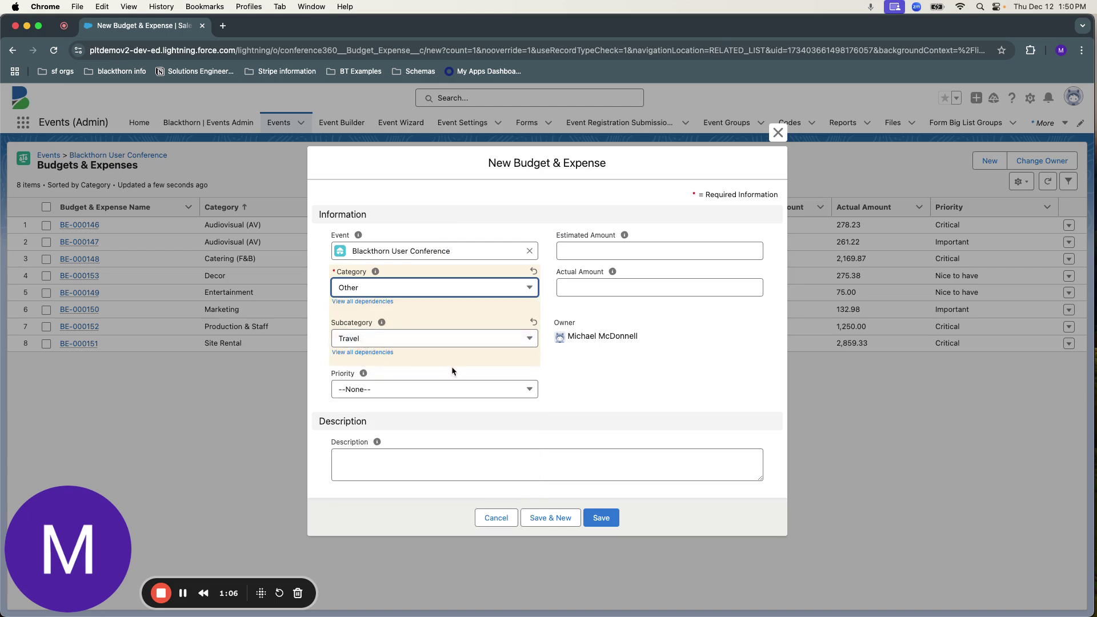
pyautogui.click(423, 391)
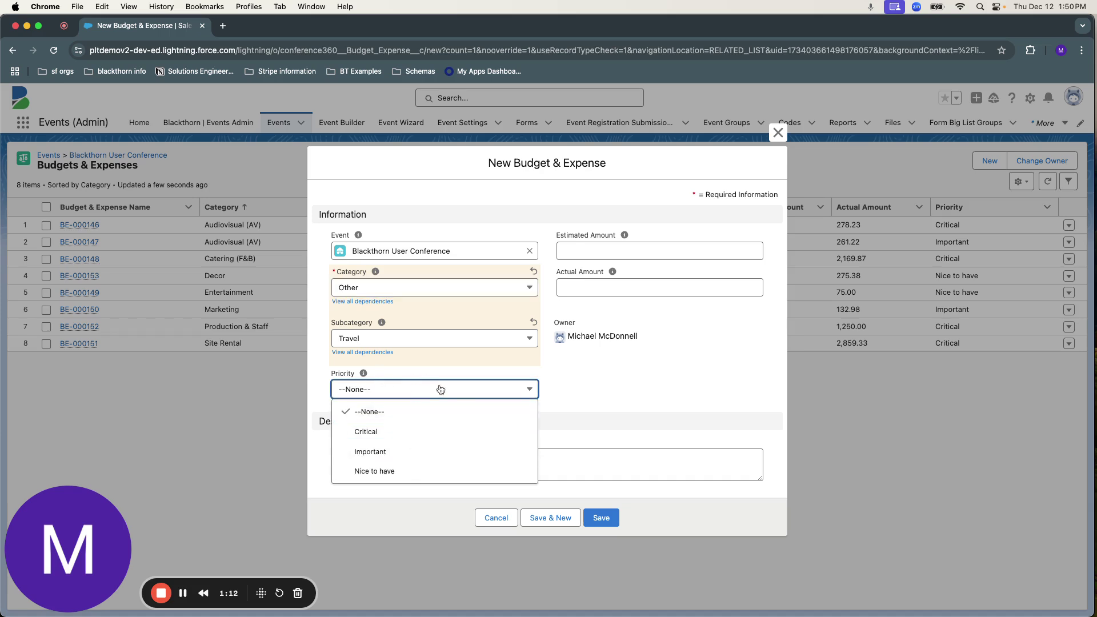
pyautogui.click(461, 389)
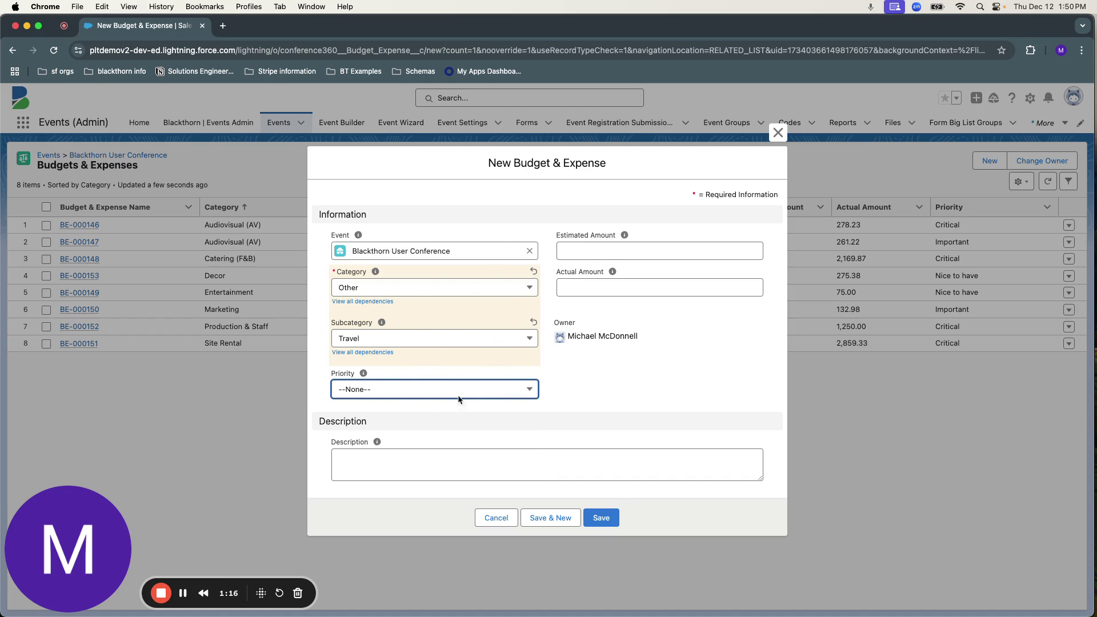
# Step: Set the estimated amount to 10000 and save the new budget and expense record
pyautogui.click(619, 245)
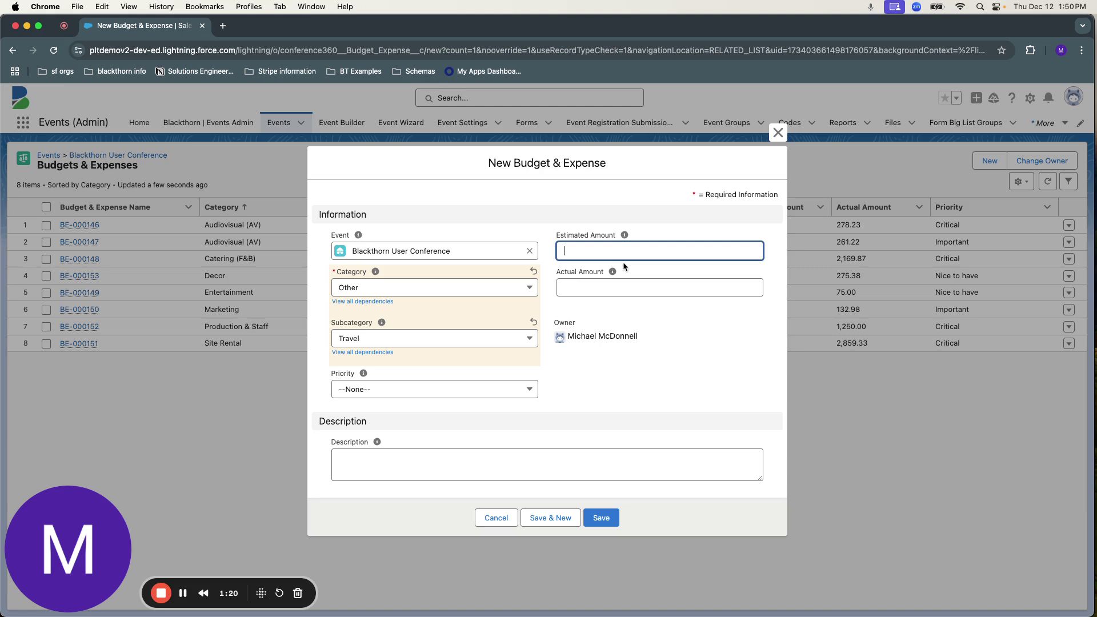
pyautogui.write('10000')
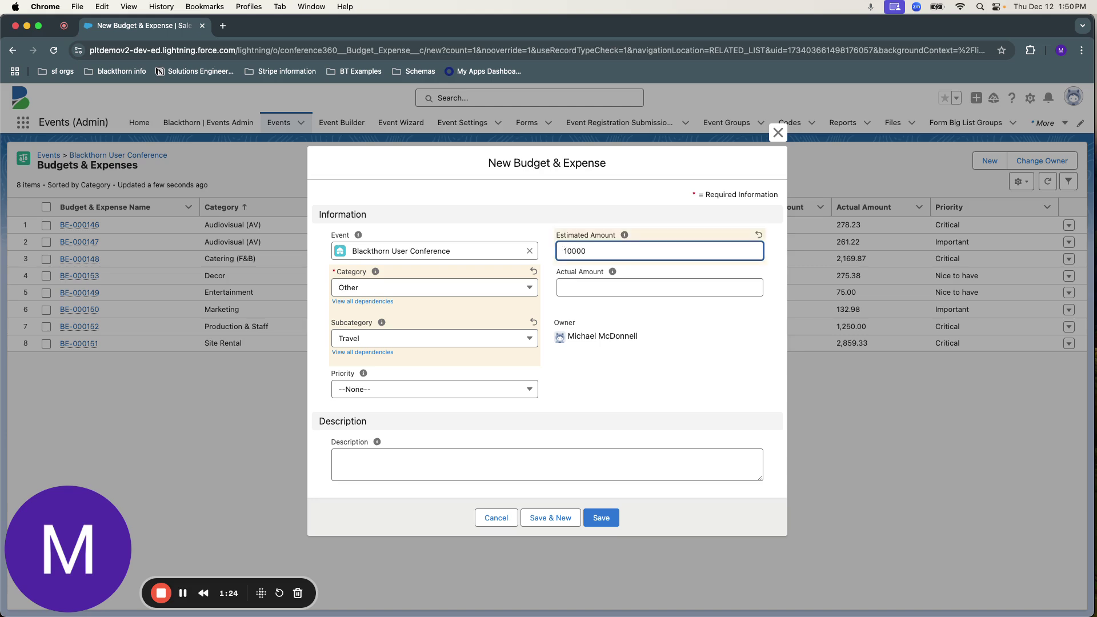
pyautogui.click(679, 324)
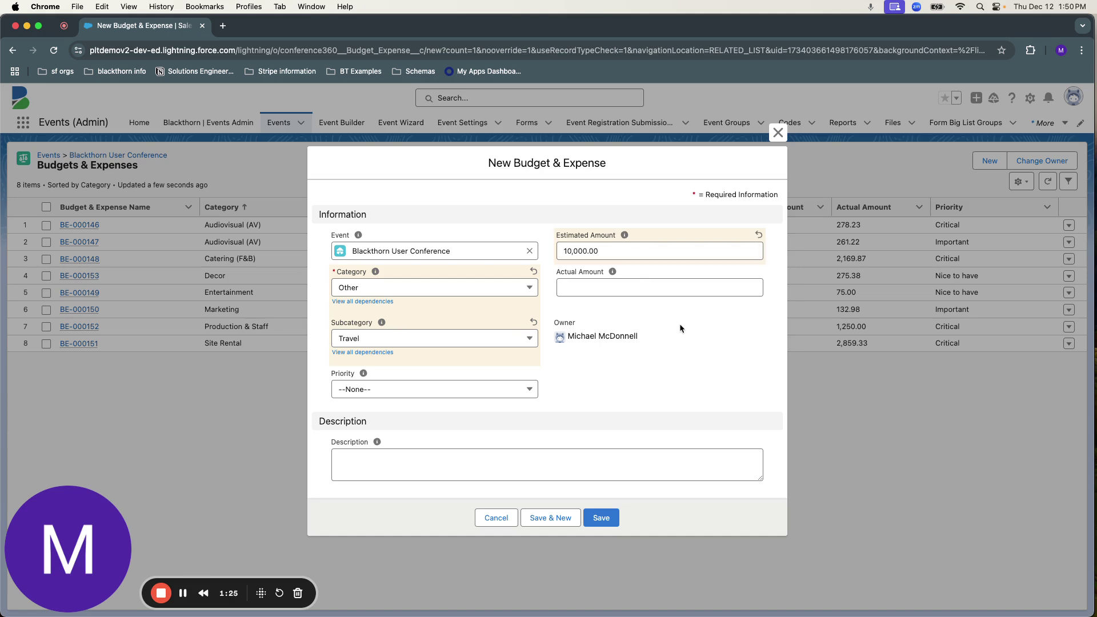
pyautogui.click(601, 518)
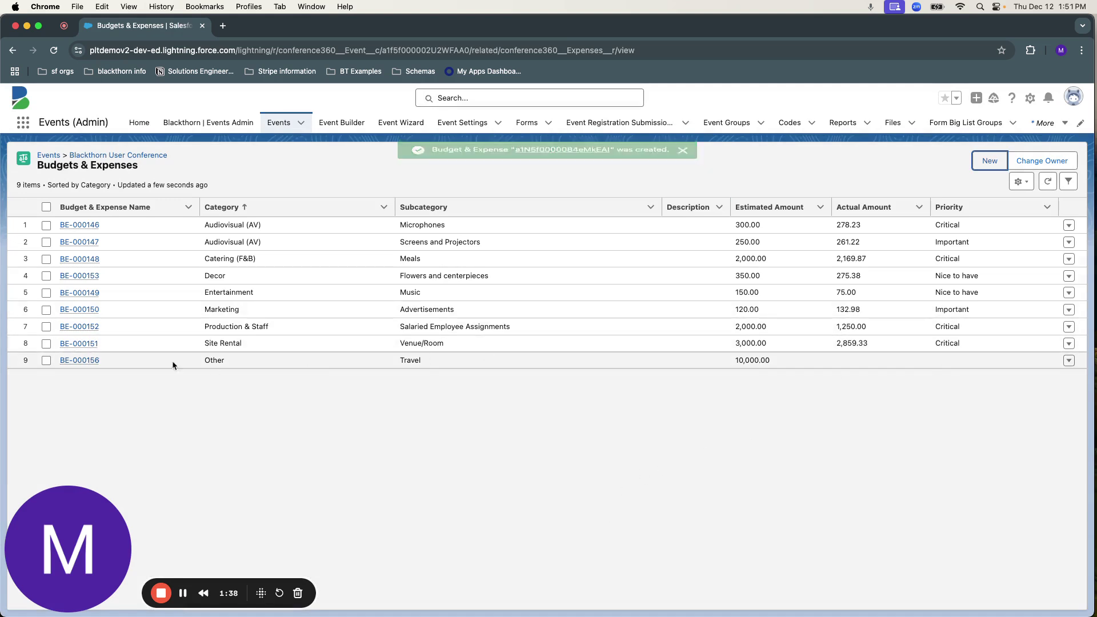
# Step: Add an expense entry with an amount of 11591 to the new Travel budget and expense record and save it
pyautogui.click(80, 360)
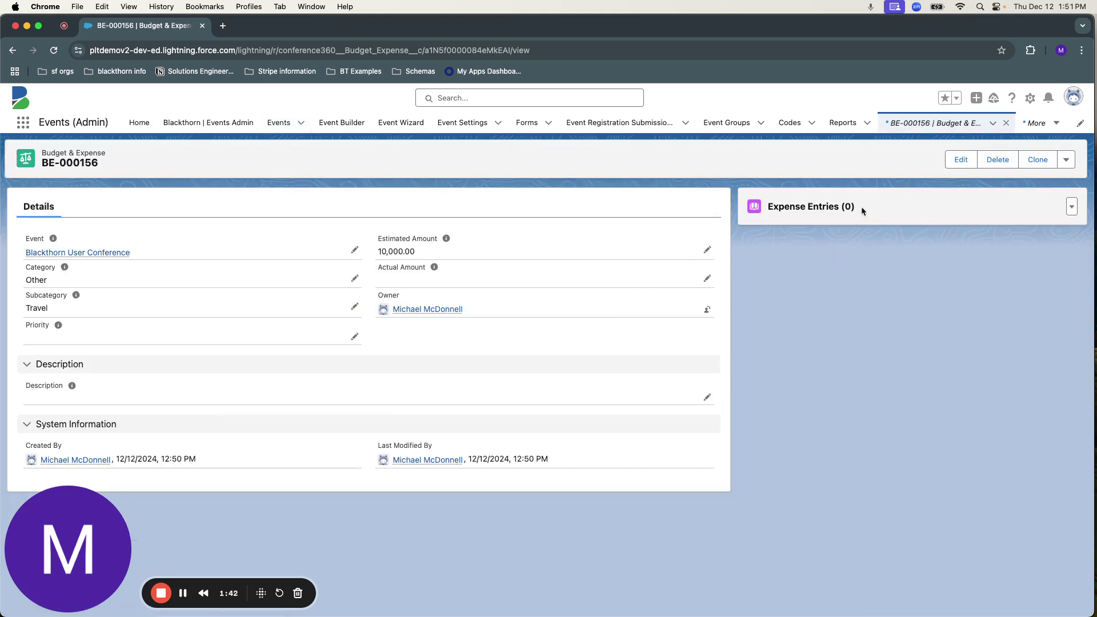
pyautogui.click(1072, 206)
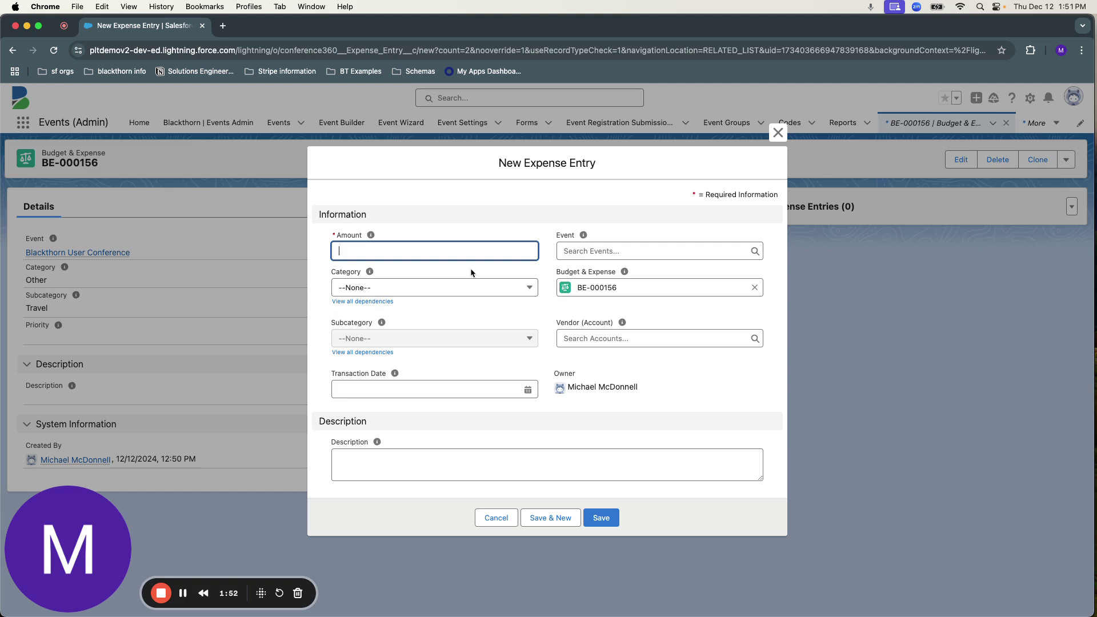
pyautogui.write('11591')
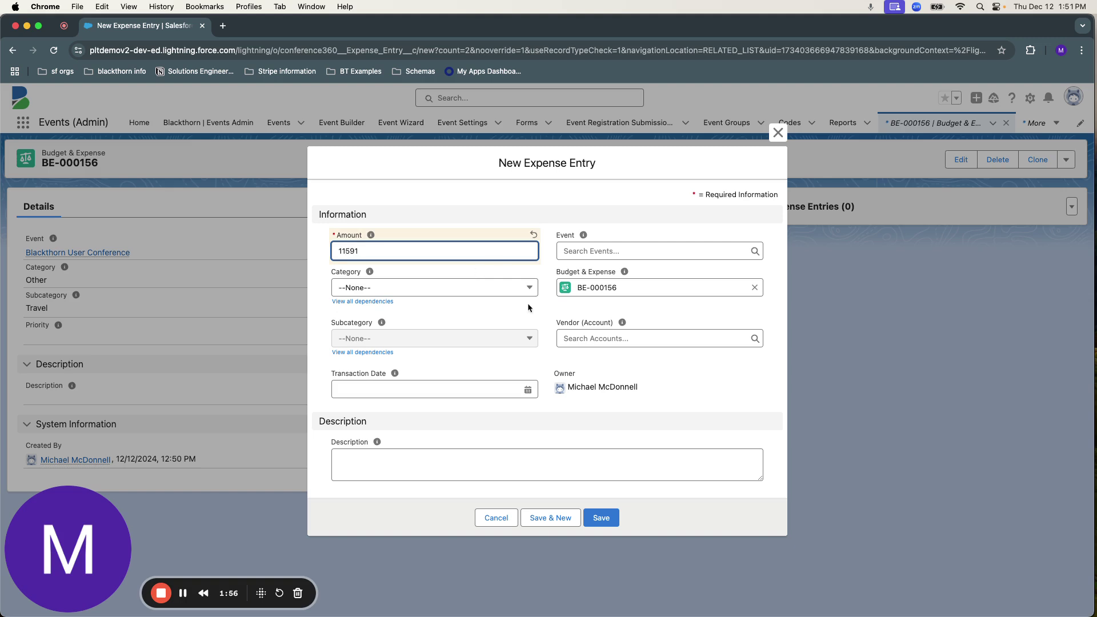
pyautogui.click(476, 314)
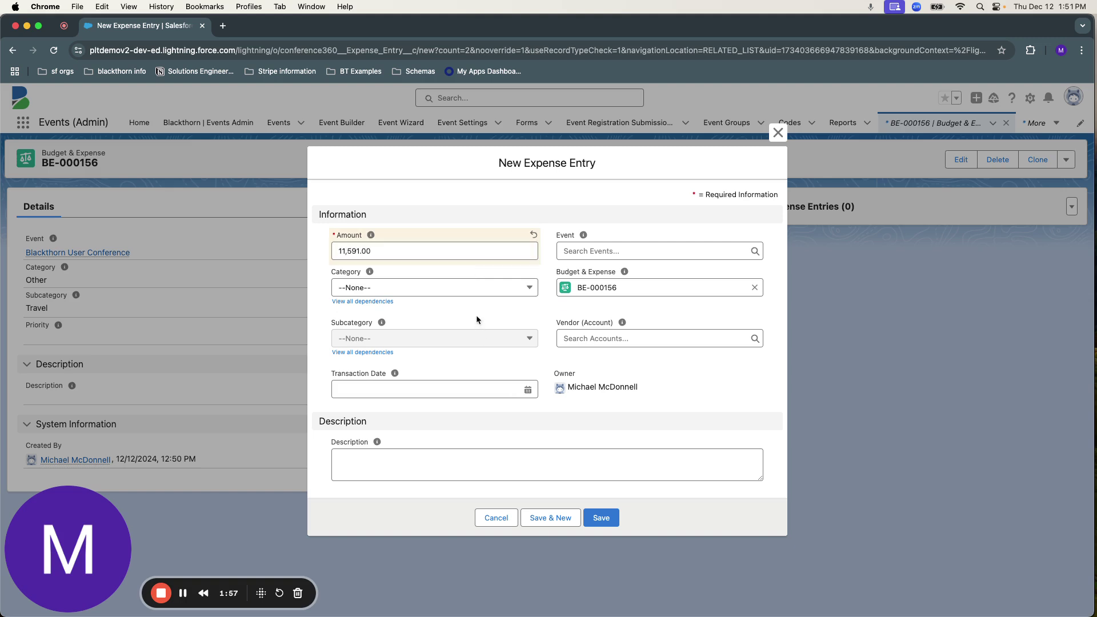
pyautogui.click(444, 290)
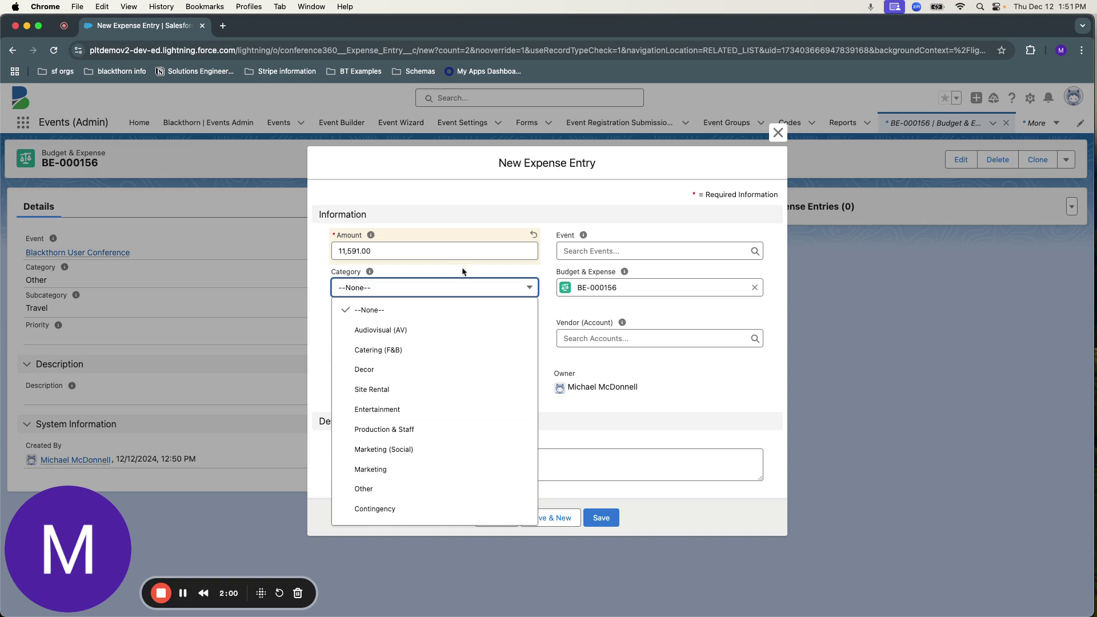
pyautogui.click(464, 271)
pyautogui.moveTo(624, 272)
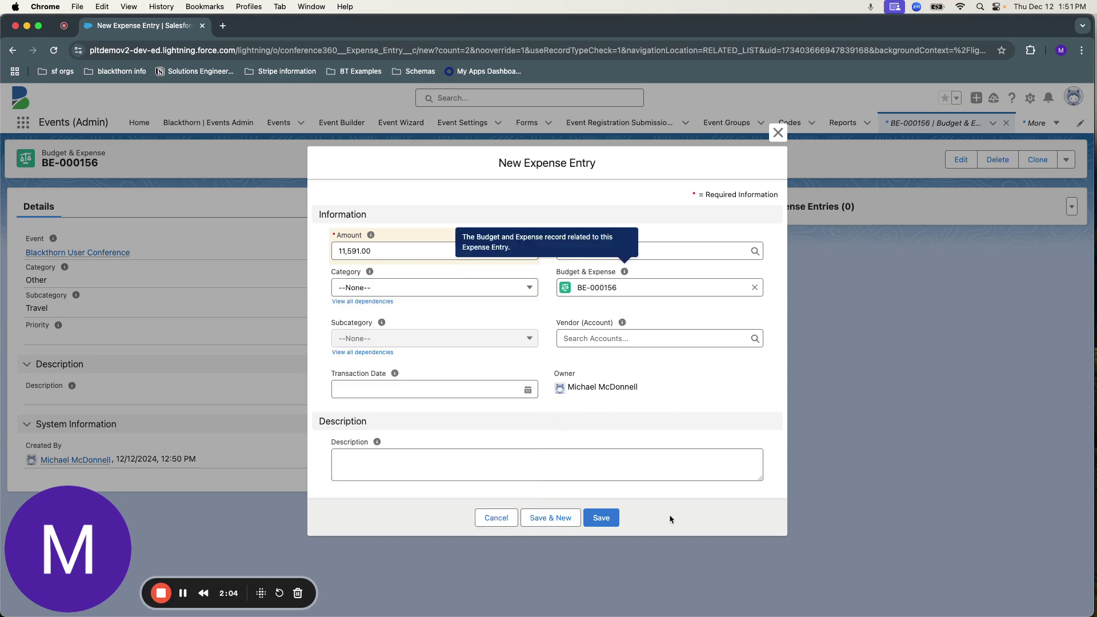
pyautogui.click(609, 520)
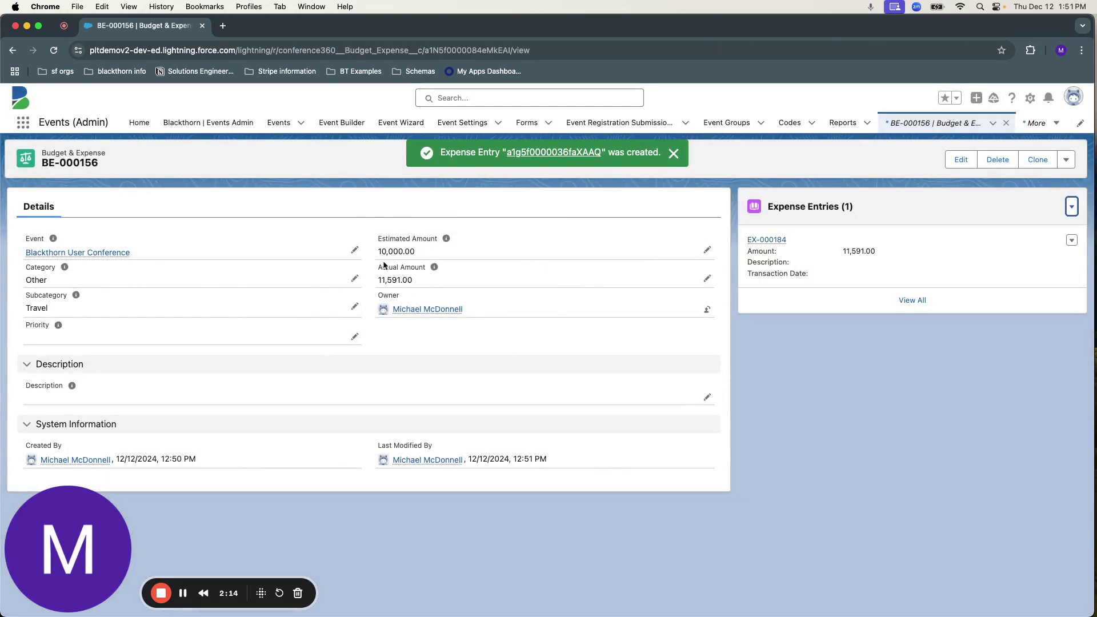
# Step: Return to the Blackthorn User Conference event and review the Other budget and expenses in its Budget & Expense Summaries
pyautogui.click(96, 257)
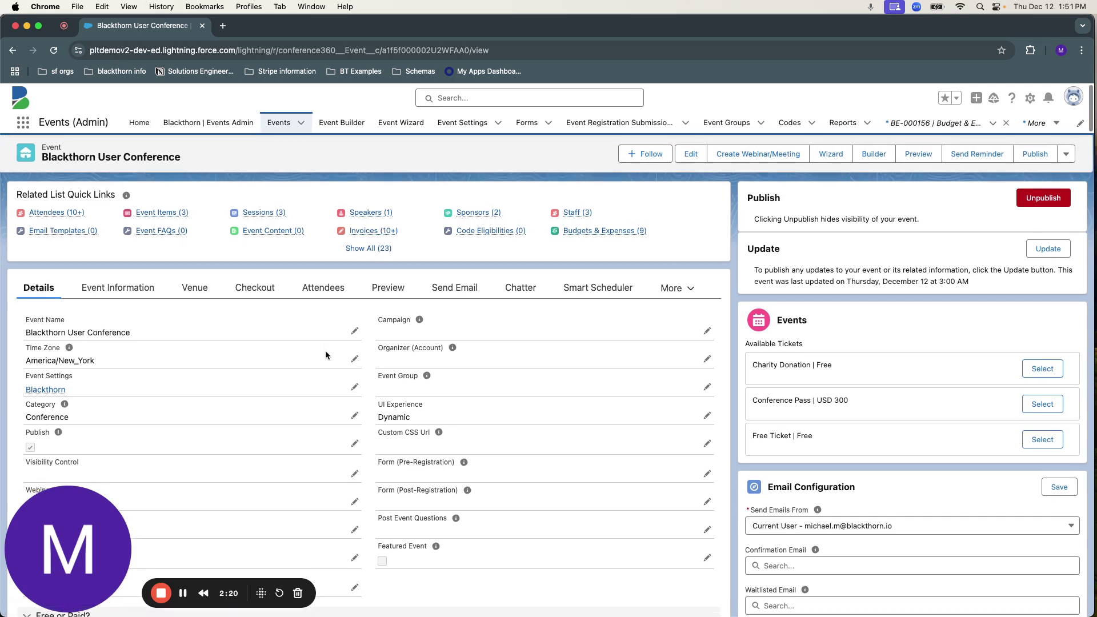
pyautogui.scroll(-5, 326, 355)
pyautogui.scroll(-20, 325, 355)
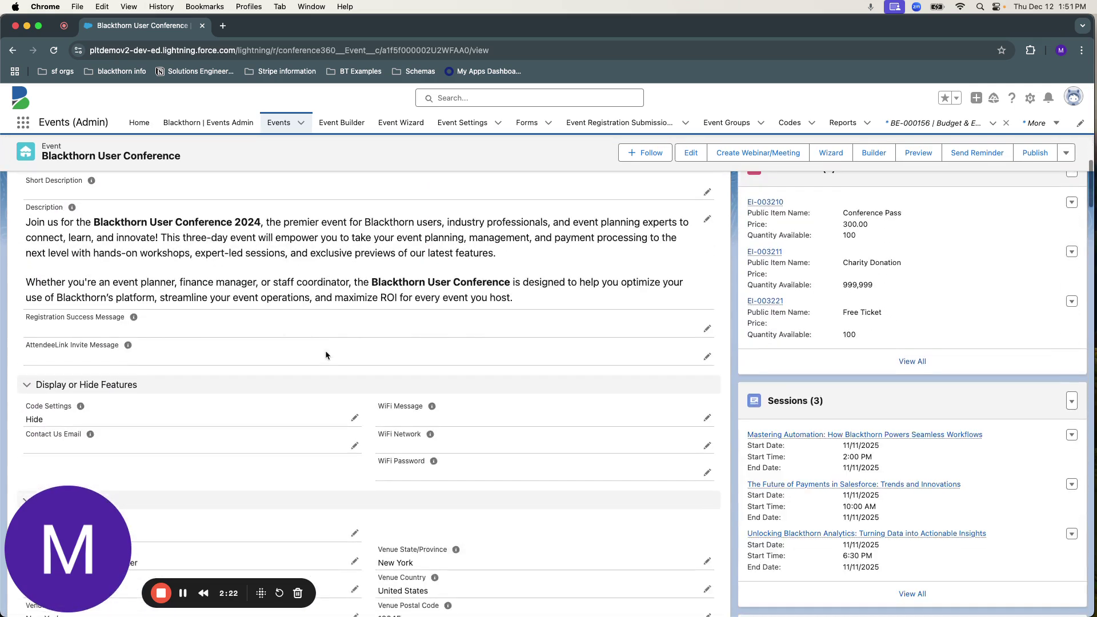
pyautogui.scroll(-20, 326, 355)
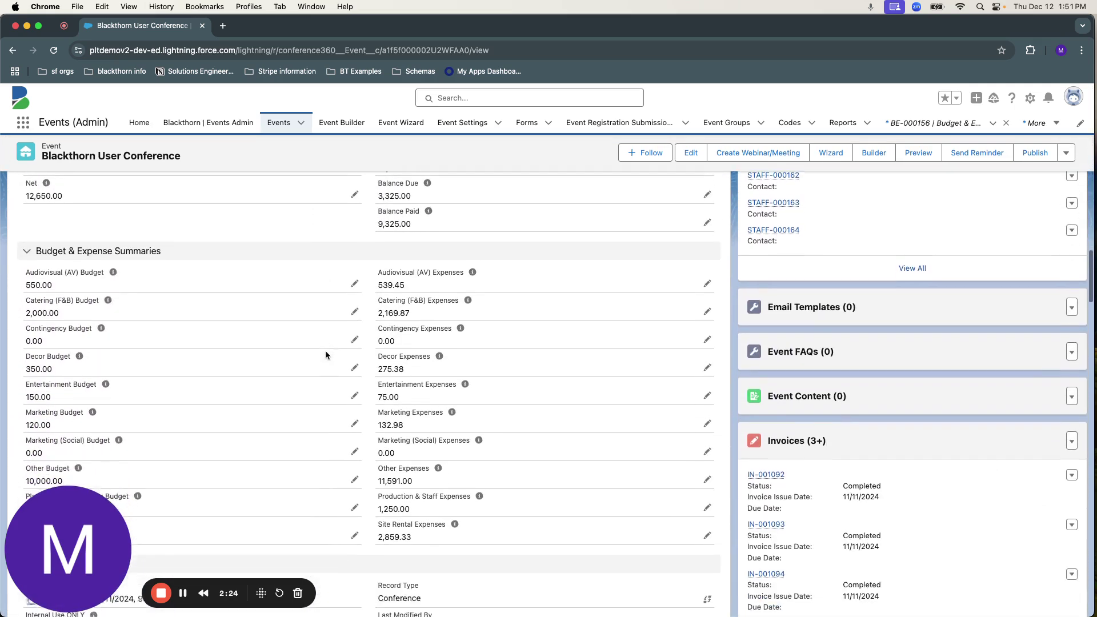
pyautogui.scroll(-2, 326, 356)
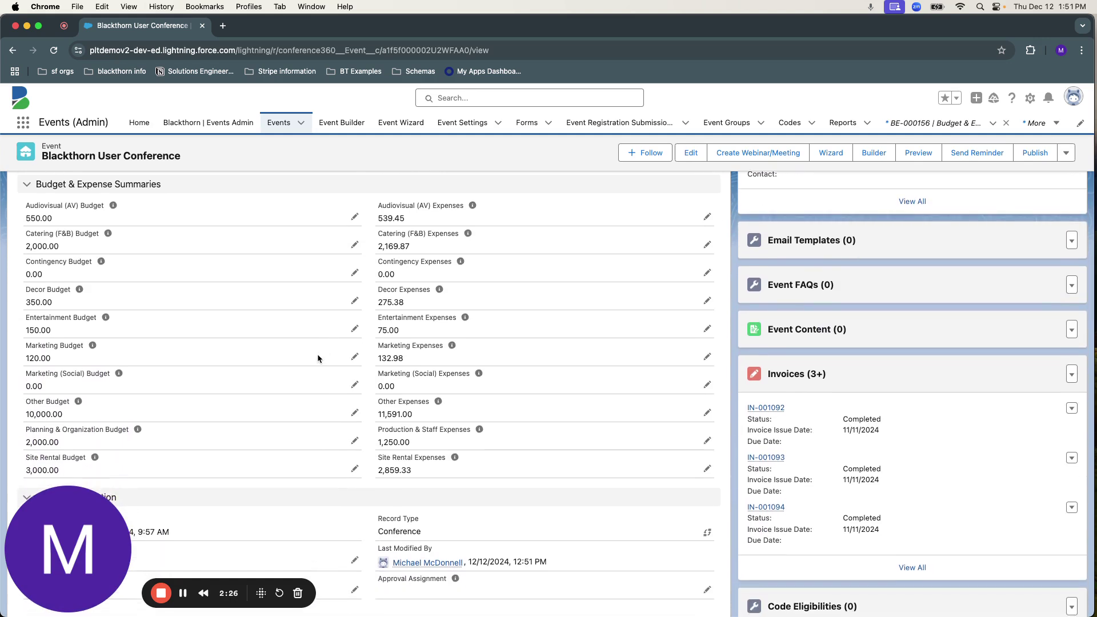
# Step: Open the Budget & Expense Report from the Blackthorn User Conference event and review its category and subcategory rows through to the grand total
pyautogui.scroll(-1, 257, 383)
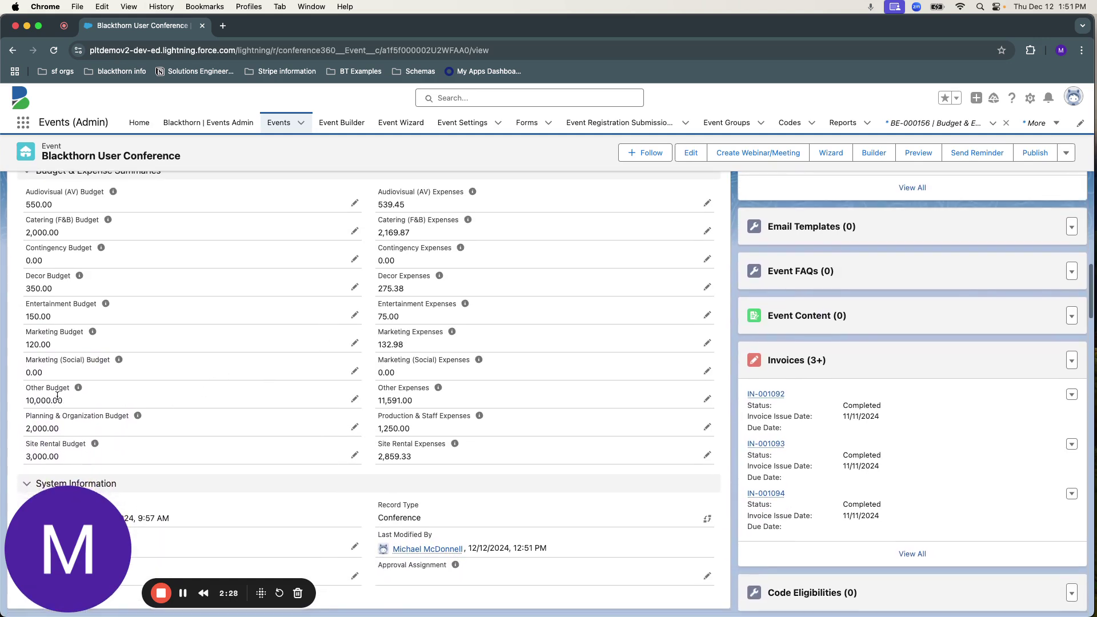
pyautogui.scroll(1, 386, 393)
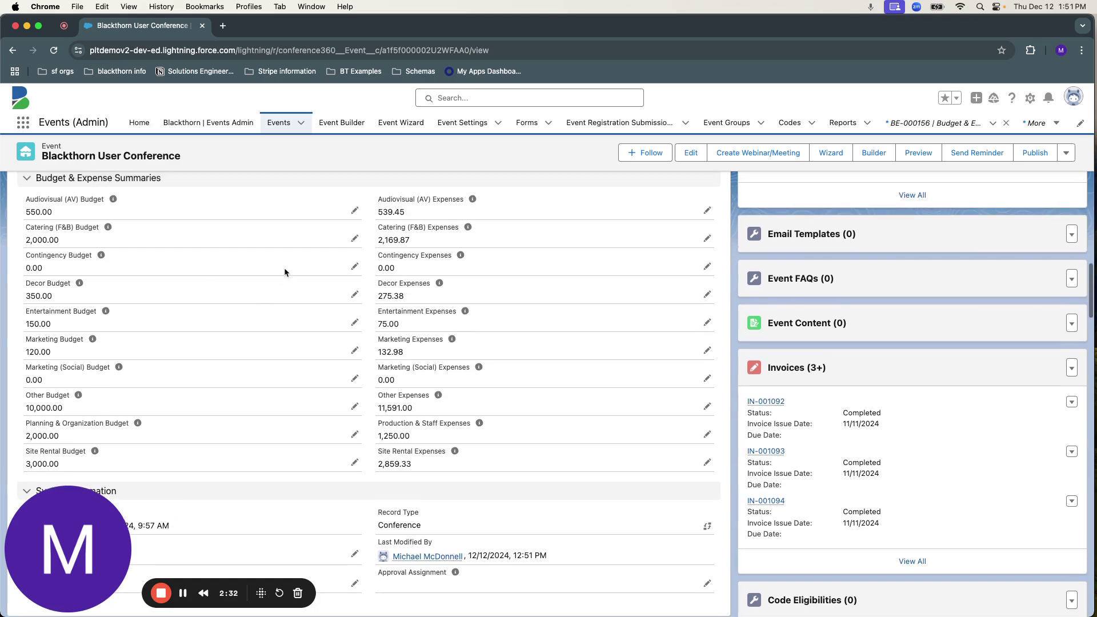
pyautogui.click(1066, 153)
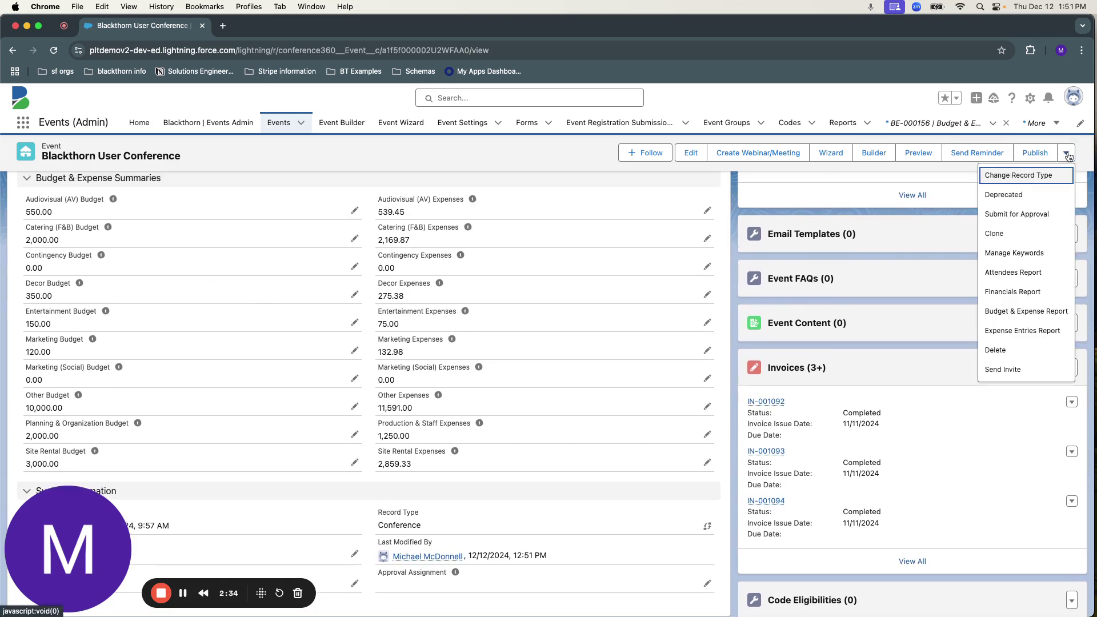
pyautogui.click(1007, 316)
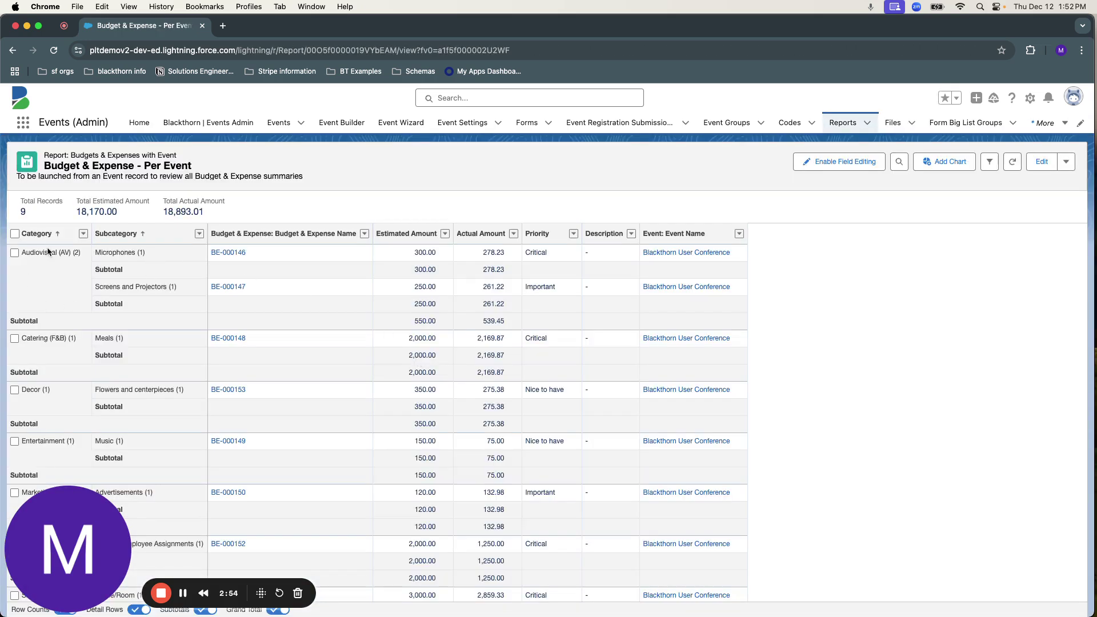
pyautogui.scroll(-3, 136, 366)
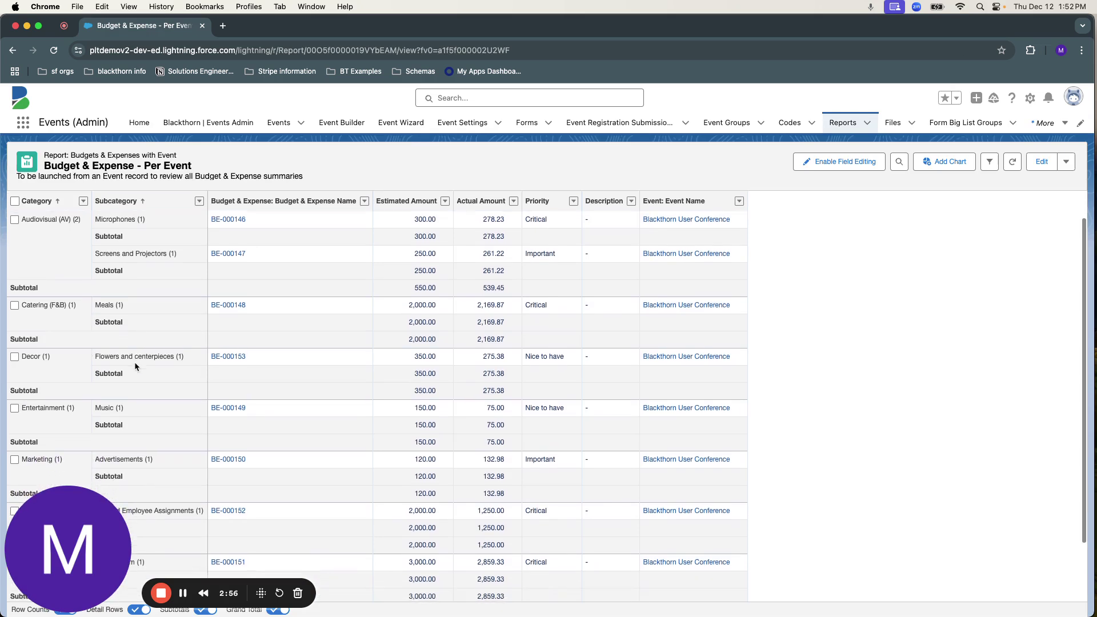
pyautogui.scroll(-2, 136, 367)
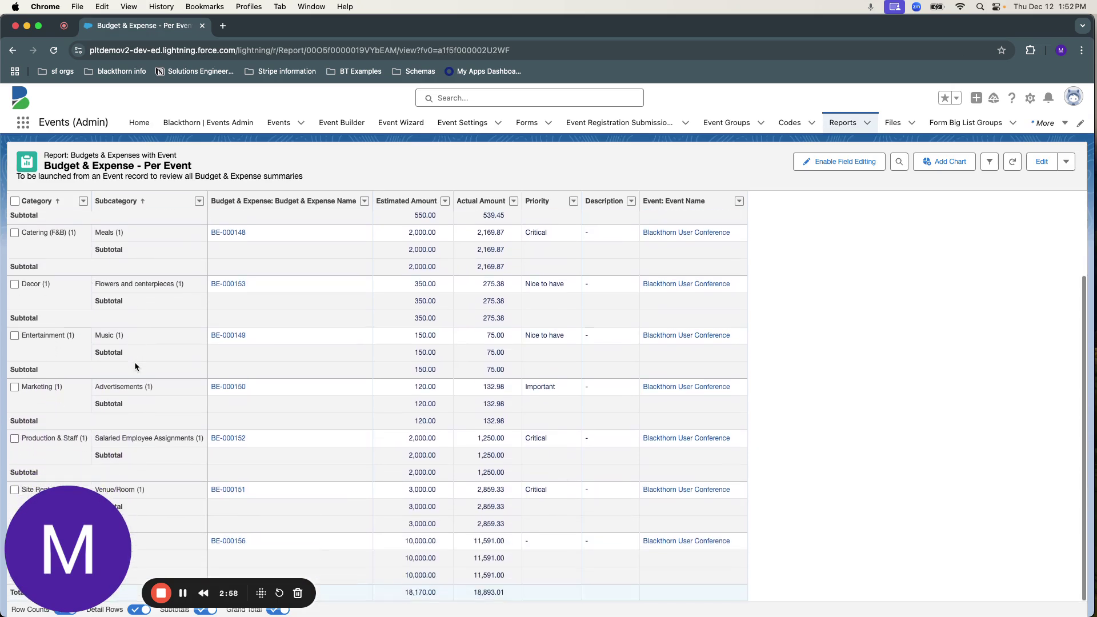